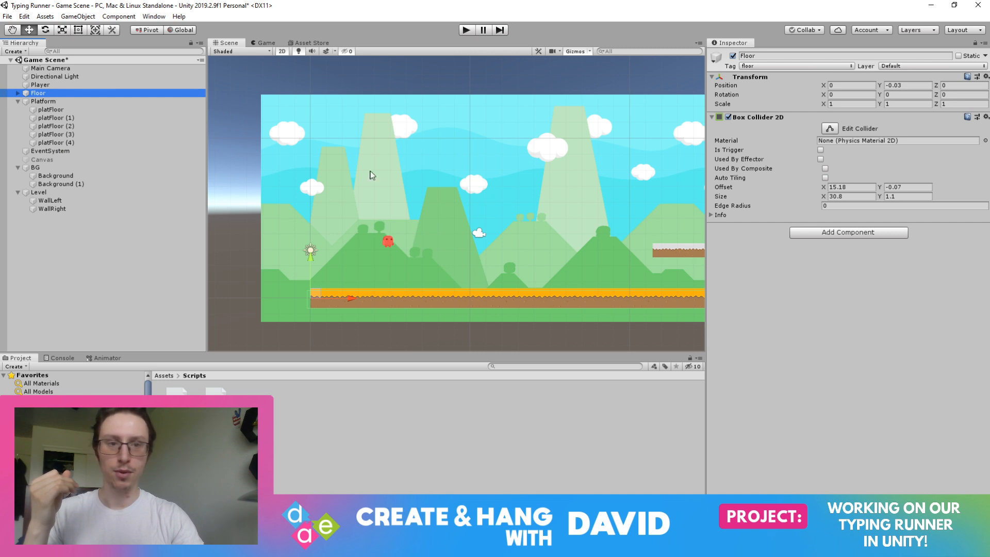
# Move the Platform along X to about 18.47 and compare its placement in the Scene and Game views.
pyautogui.click(691, 243)
pyautogui.moveTo(693, 253); pyautogui.dragTo(645, 246)
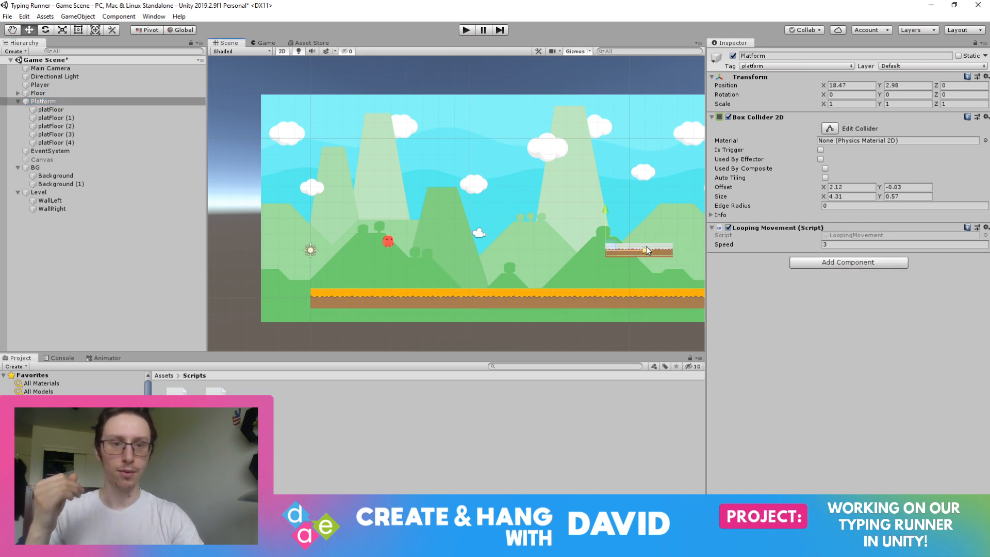
pyautogui.click(263, 44)
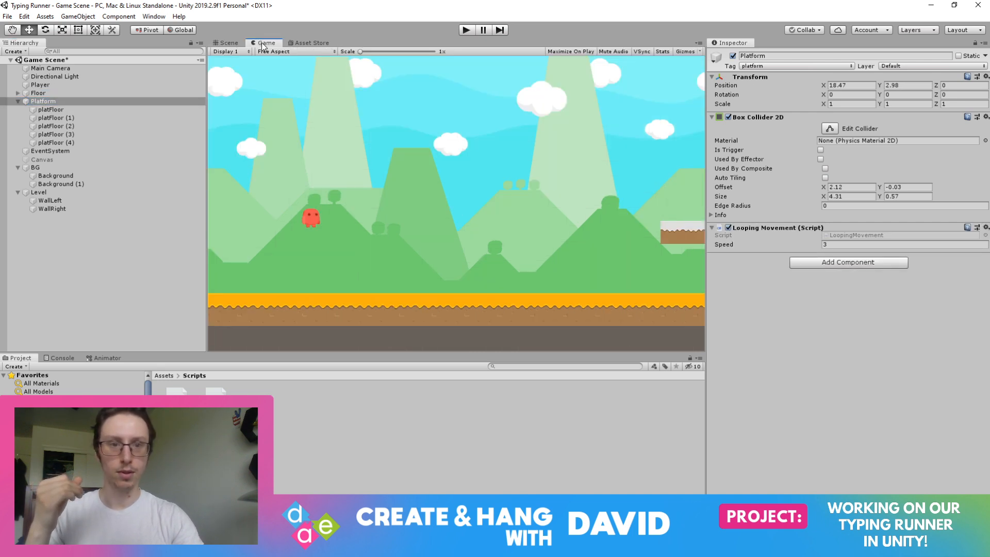
pyautogui.click(229, 43)
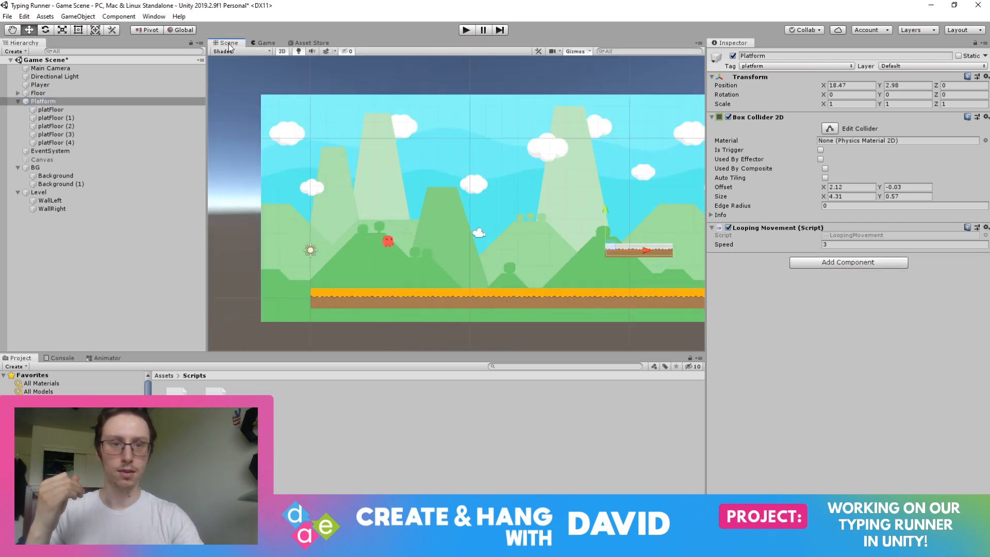
pyautogui.click(266, 43)
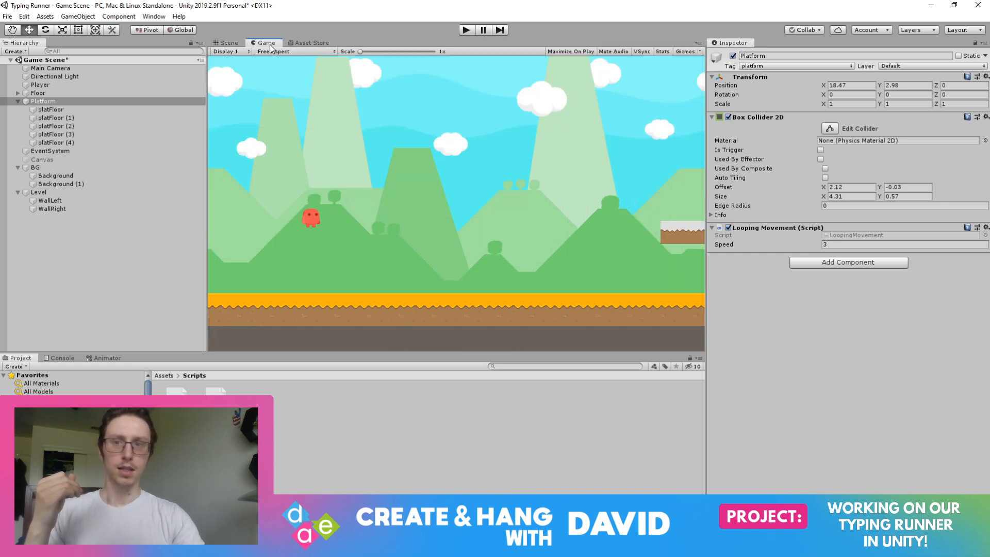
pyautogui.click(237, 40)
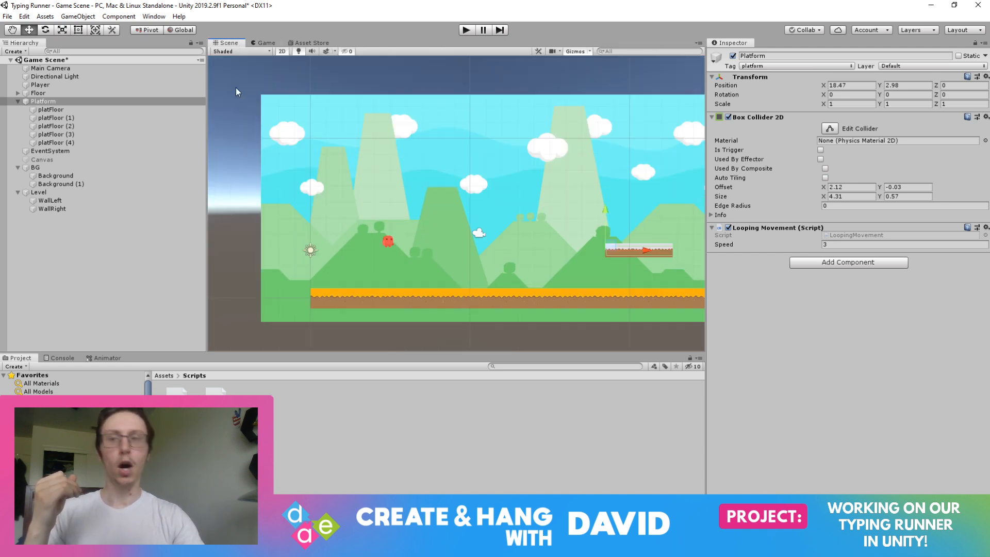
pyautogui.click(136, 71)
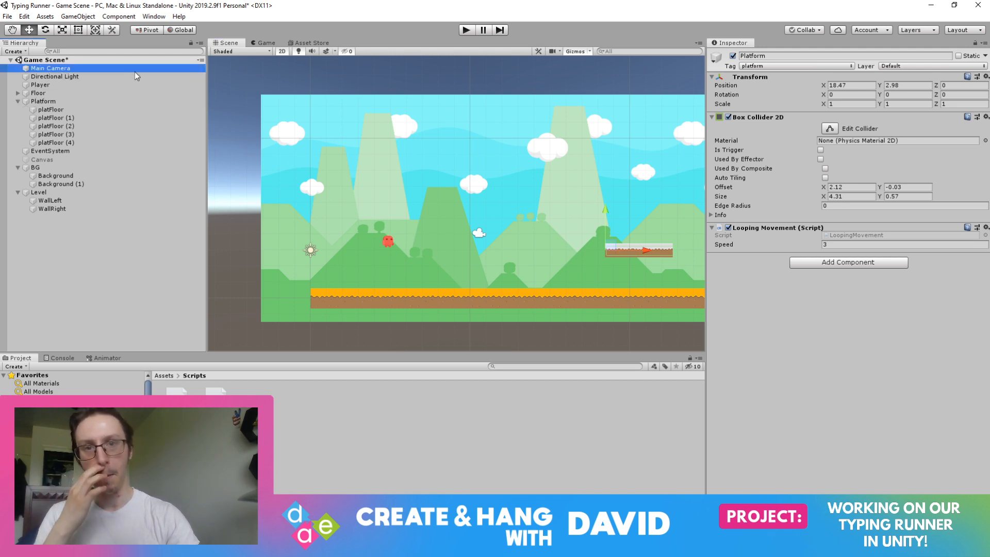
pyautogui.click(94, 101)
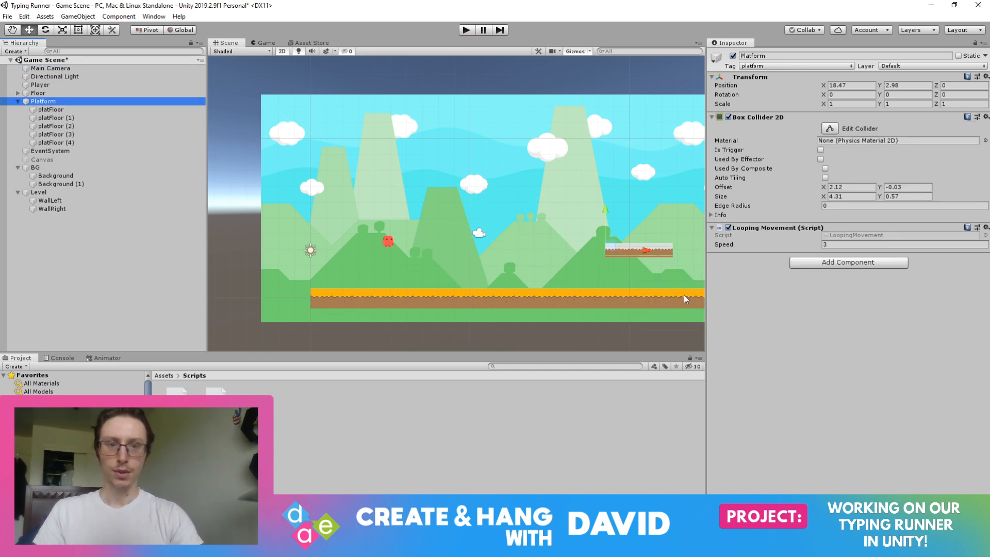
pyautogui.click(266, 43)
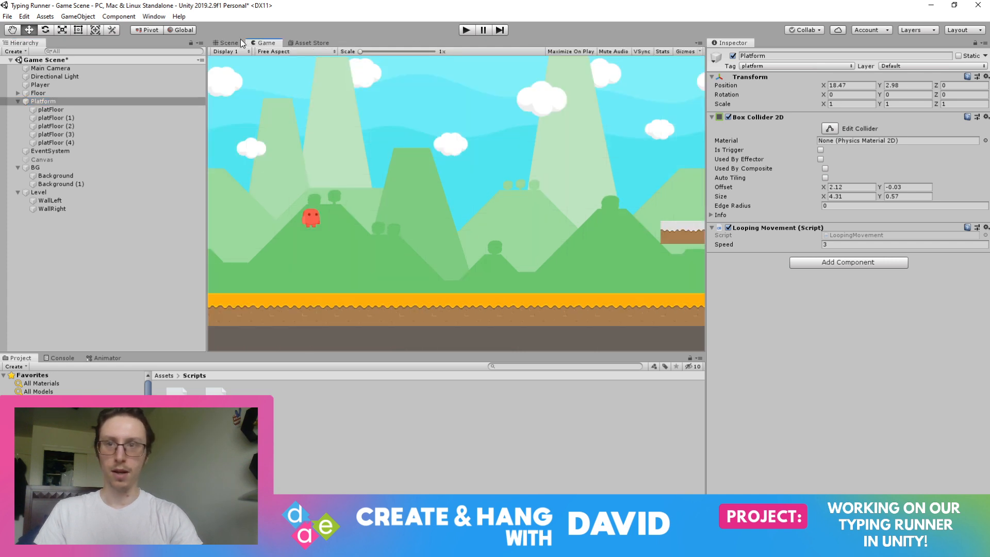
pyautogui.click(227, 42)
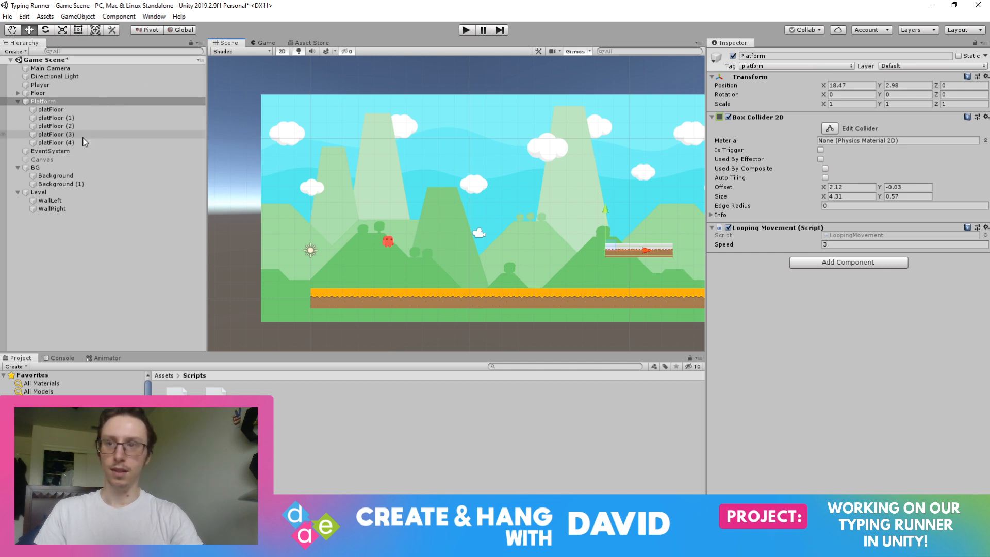
# Move the WallRight object along X to about 11.43.
pyautogui.click(67, 209)
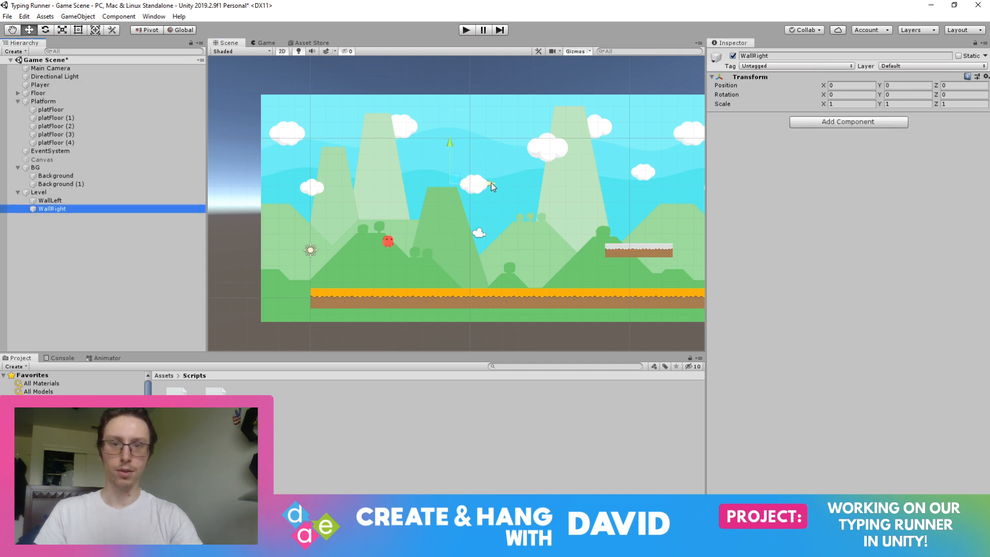
pyautogui.moveTo(491, 183); pyautogui.dragTo(672, 207)
pyautogui.click(673, 206)
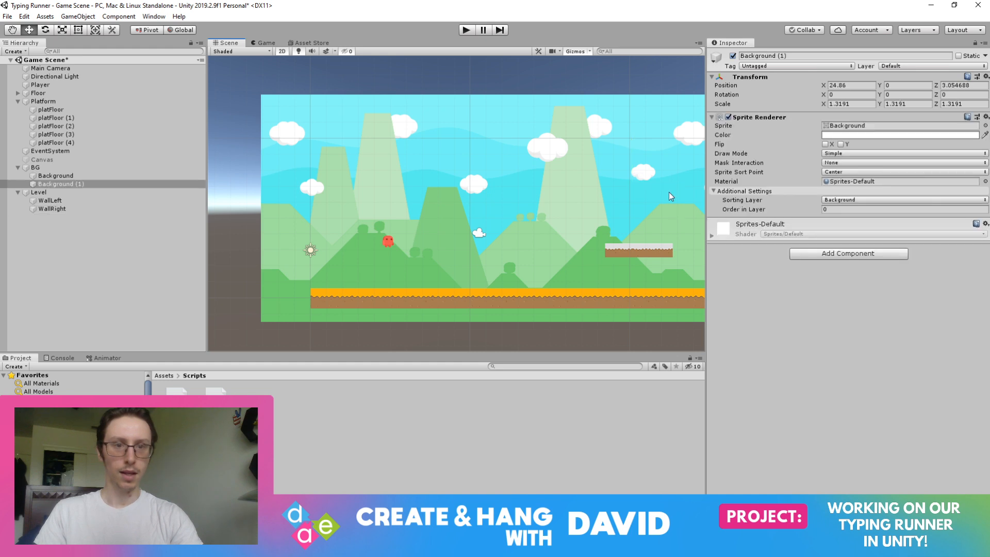
# Add a Box Collider 2D to WallRight and stretch its Y size to about 15.76.
pyautogui.click(54, 209)
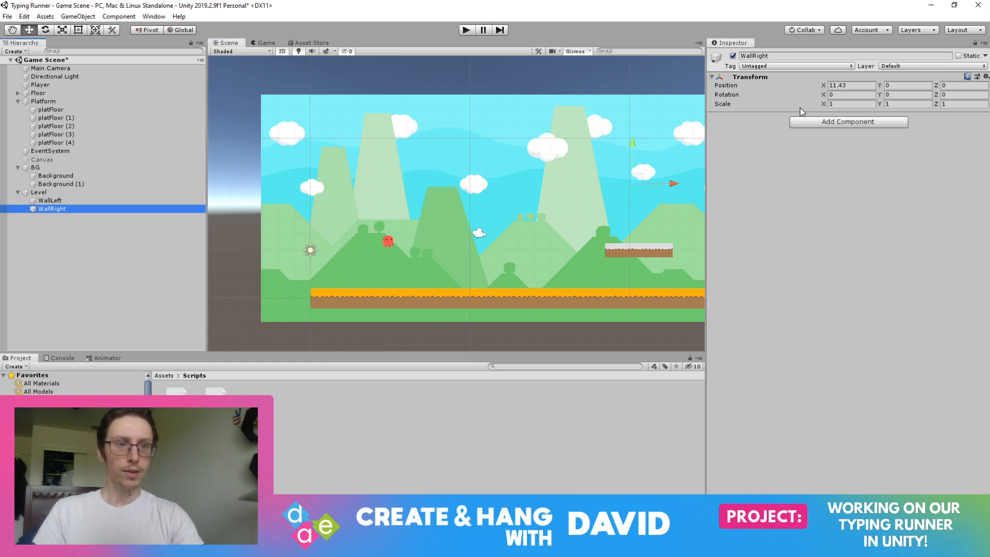
pyautogui.click(813, 125)
pyautogui.press('Return')
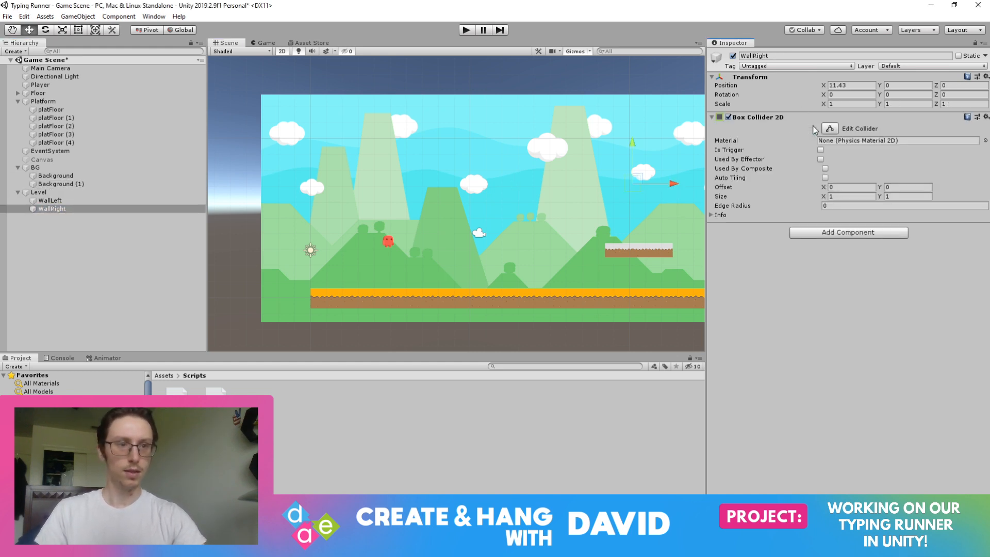
pyautogui.moveTo(881, 197); pyautogui.dragTo(147, 4)
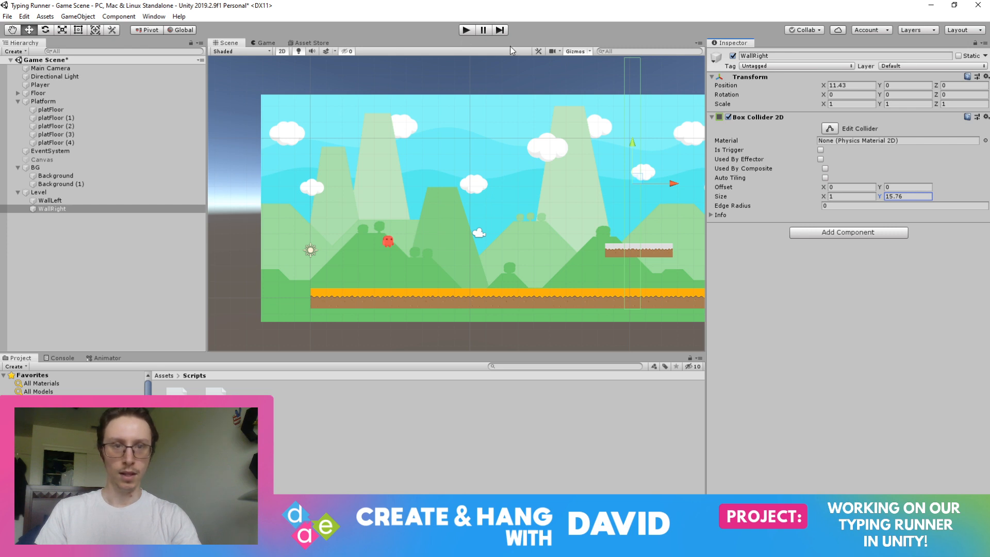
# Playtest the game twice to check how the player meets the wall on the level's far side.
pyautogui.click(466, 30)
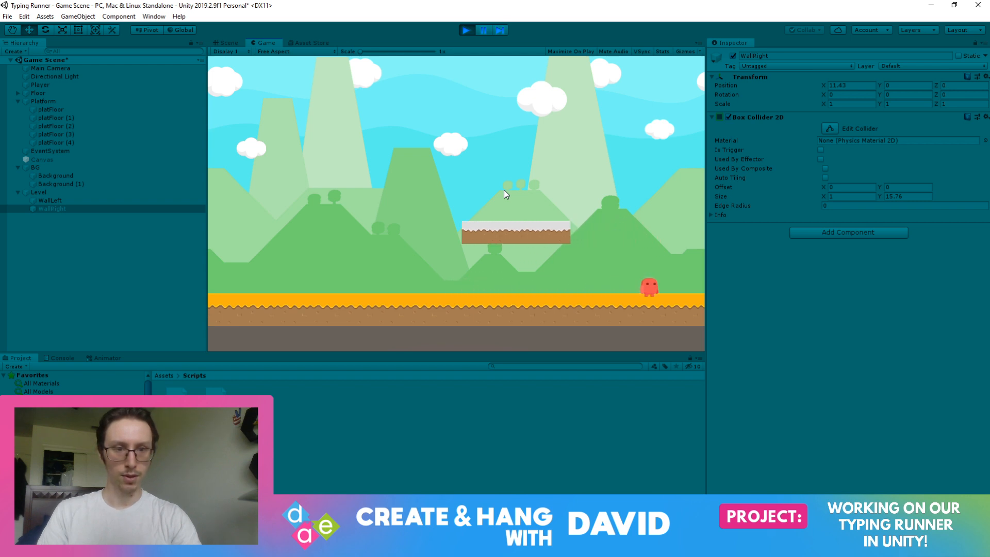
pyautogui.click(471, 29)
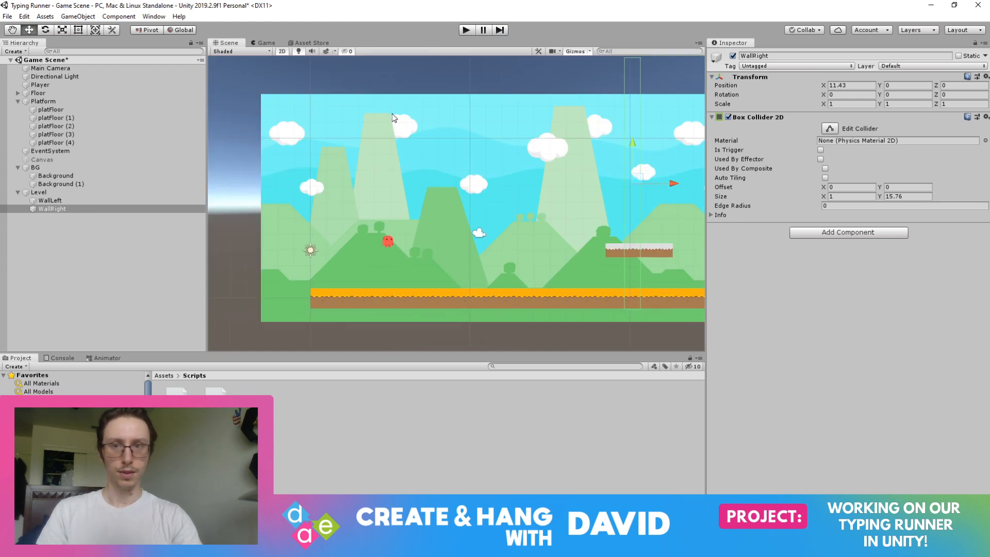
pyautogui.click(464, 30)
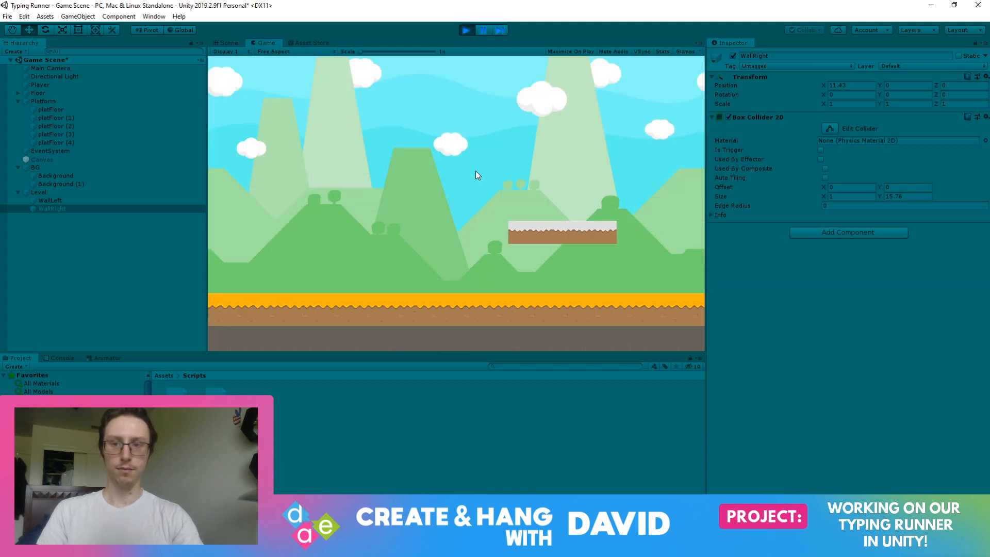
pyautogui.click(468, 29)
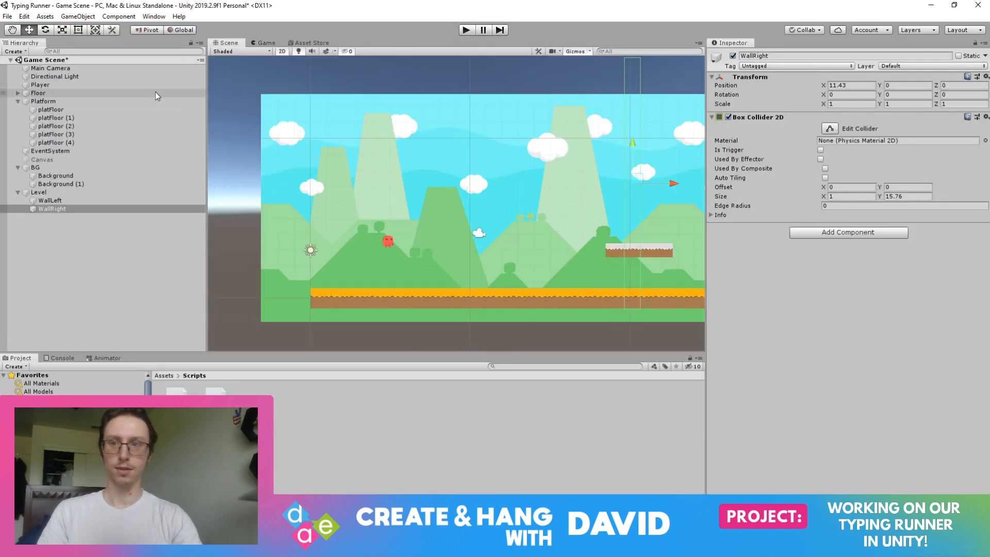
# Run the game and try shifting WallLeft slightly inward along X during play.
pyautogui.click(71, 202)
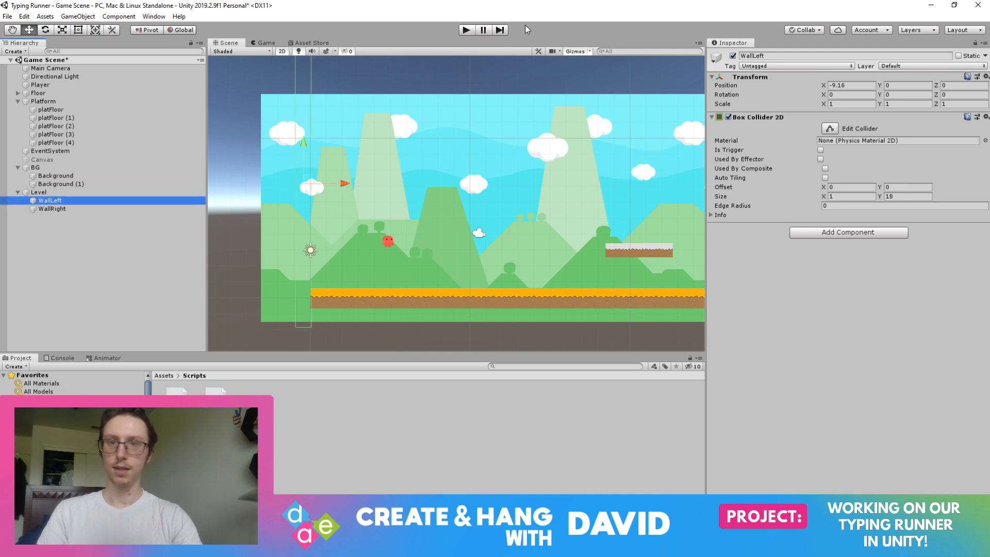
pyautogui.click(466, 30)
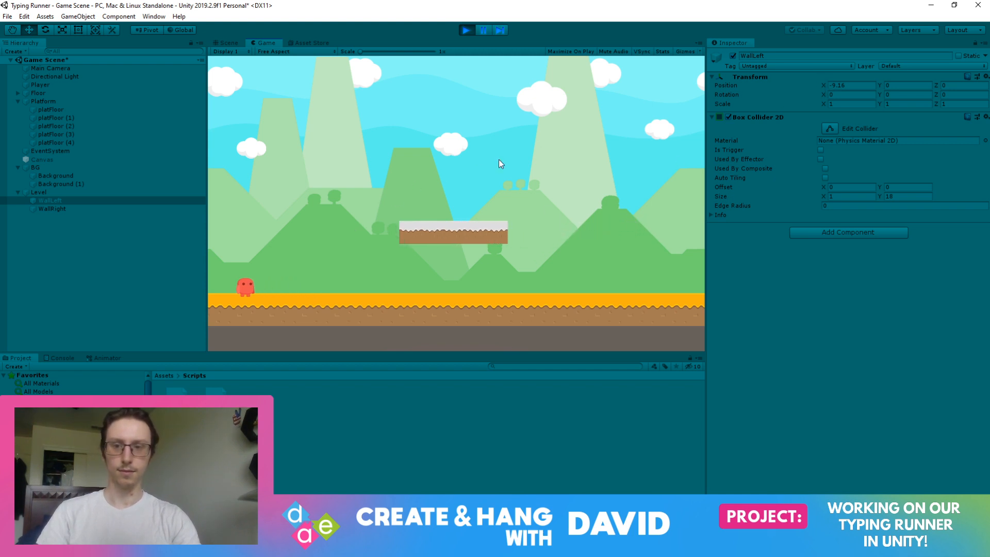
pyautogui.moveTo(825, 85); pyautogui.dragTo(862, 79)
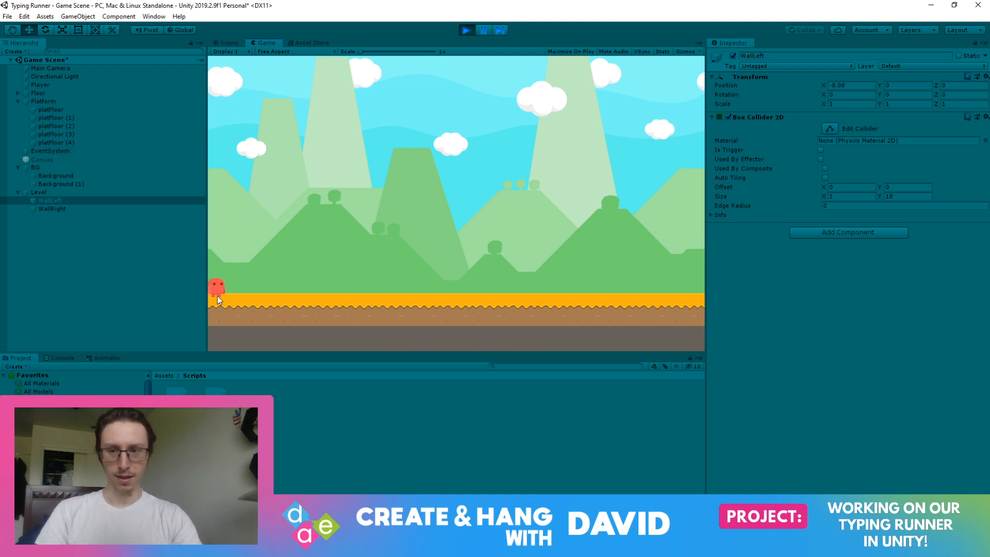
# Test the player running and jumping between both level walls, and end the playtest.
pyautogui.press('d')
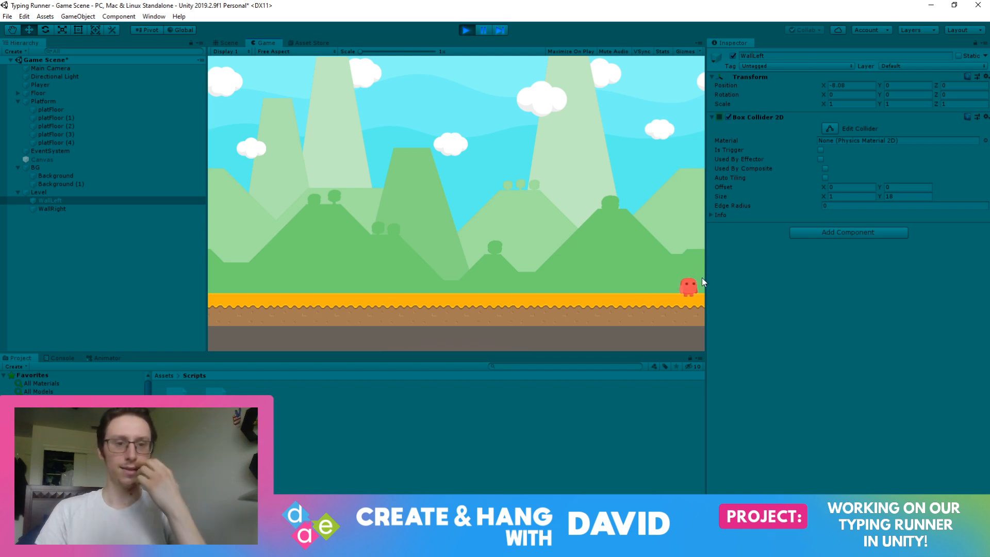
pyautogui.press('a')
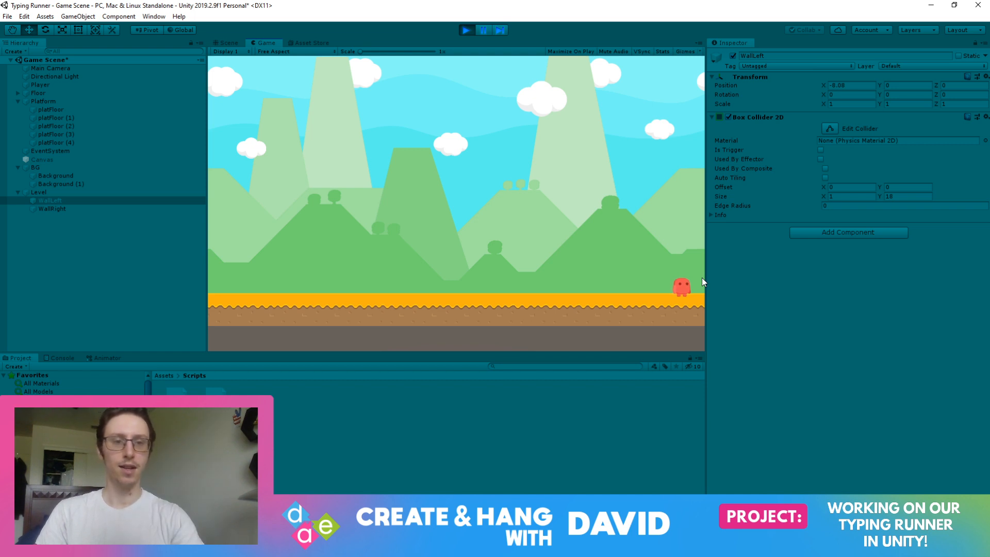
pyautogui.press('space')
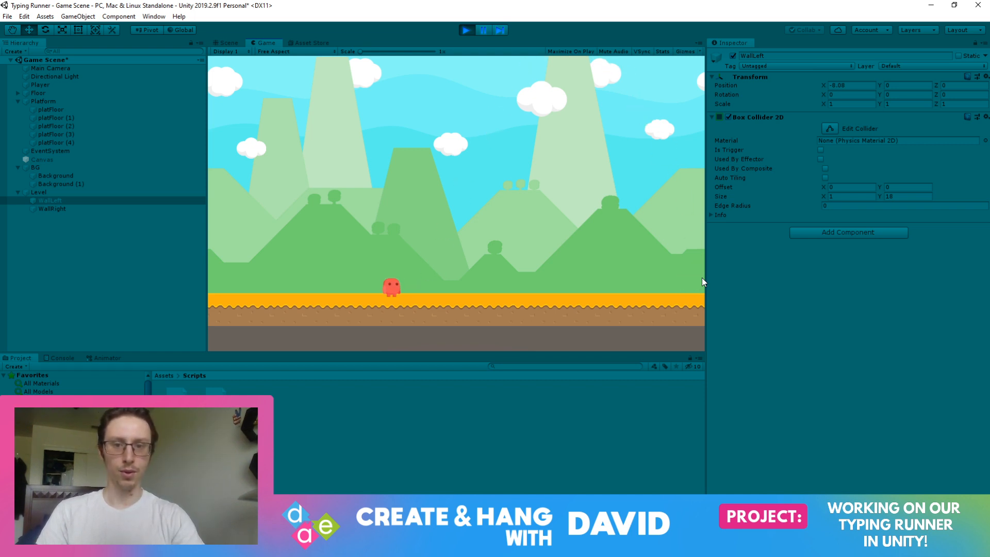
pyautogui.press('d')
pyautogui.press('space')
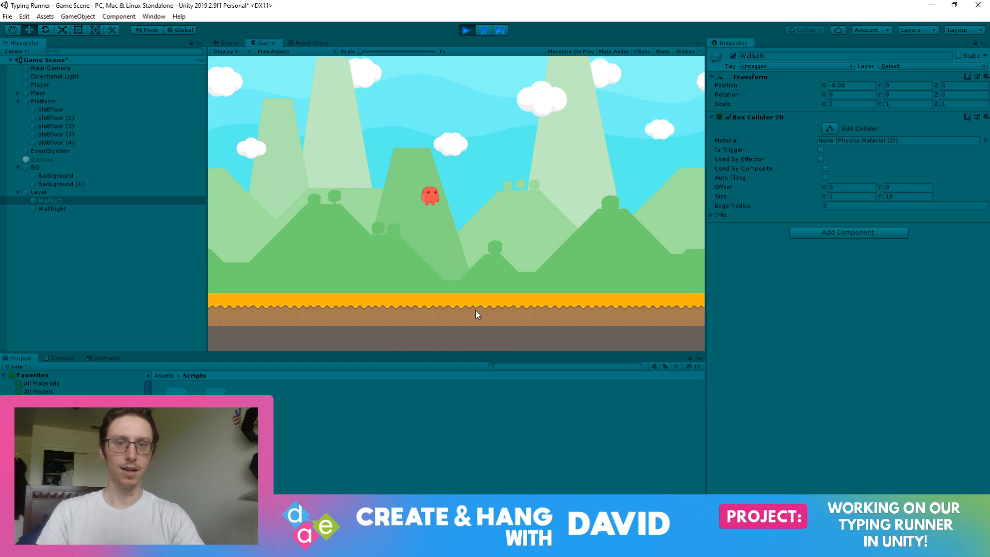
pyautogui.press('d')
pyautogui.press('a')
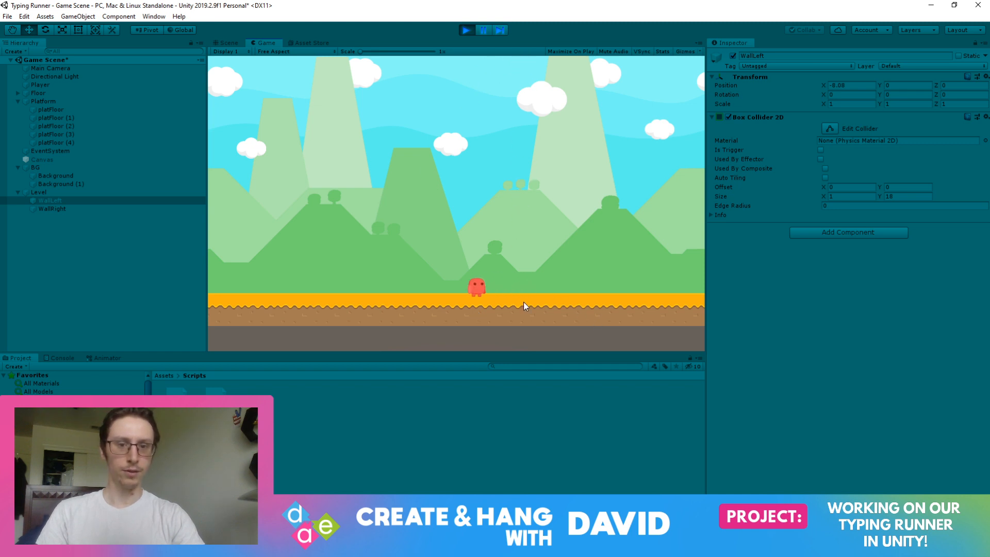
pyautogui.press('space')
pyautogui.press('a')
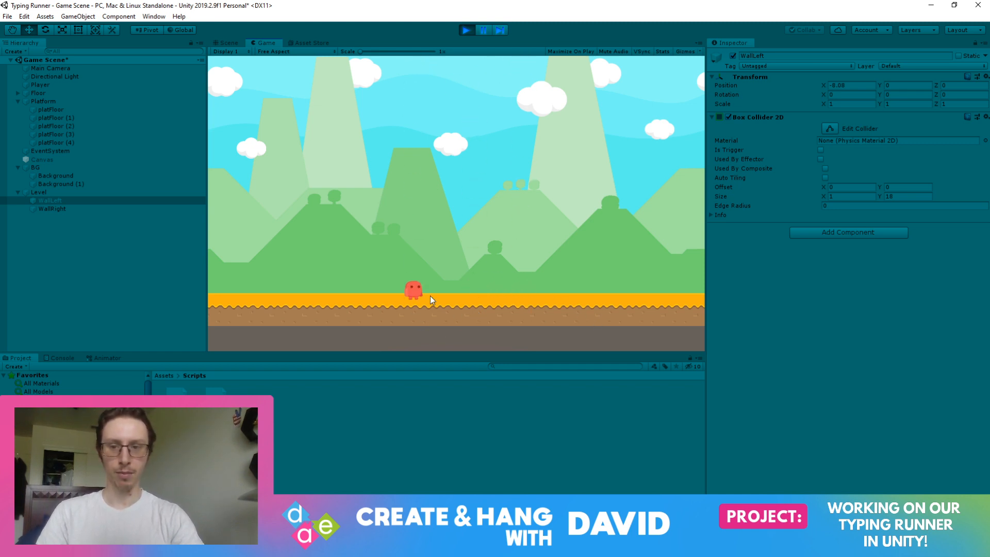
pyautogui.press('space')
pyautogui.press('d')
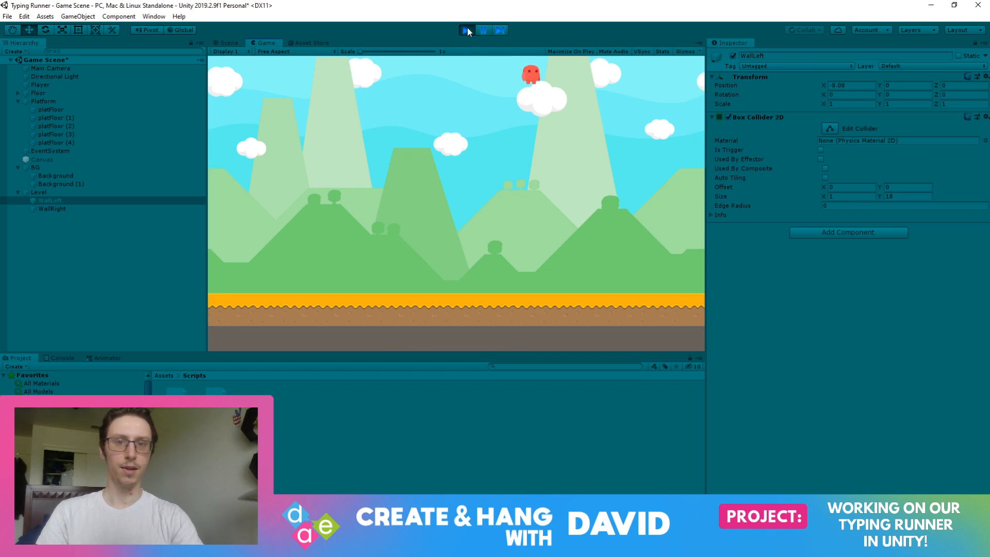
pyautogui.click(466, 30)
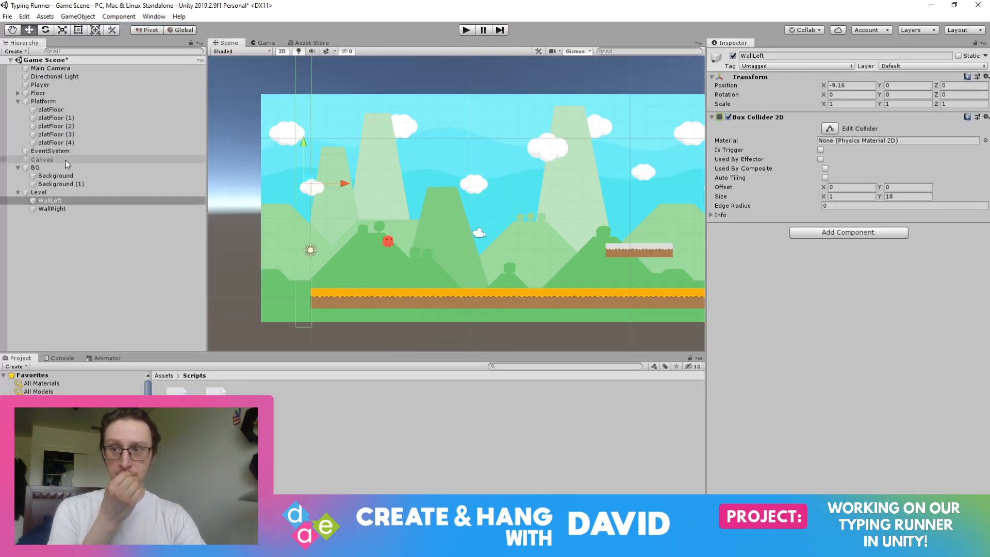
# Add the Looping Movement script to the BG object and set its speed to 1.
pyautogui.click(570, 191)
pyautogui.click(824, 123)
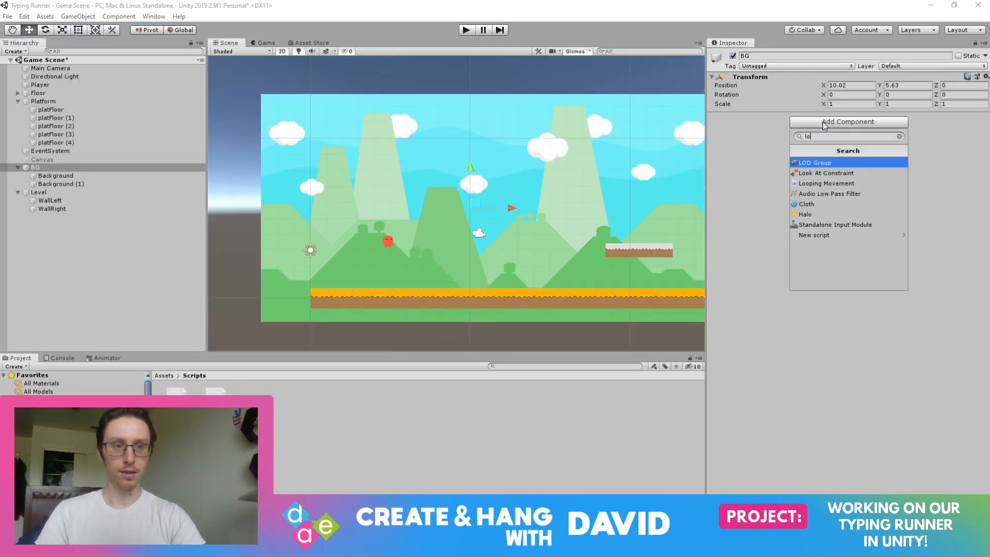
pyautogui.press('Return')
pyautogui.click(837, 133)
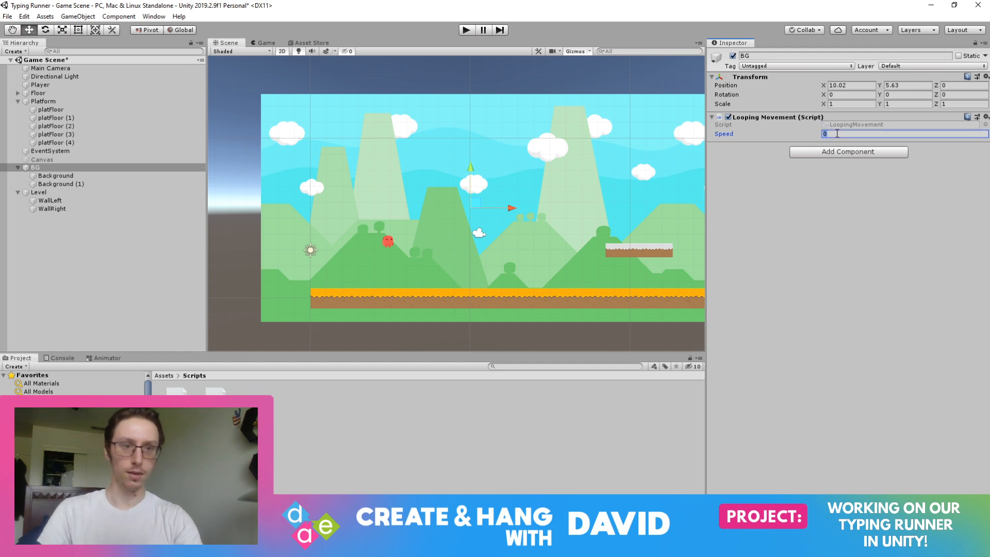
# Playtest the game, running and jumping with the player while checking the moving background.
pyautogui.click(465, 30)
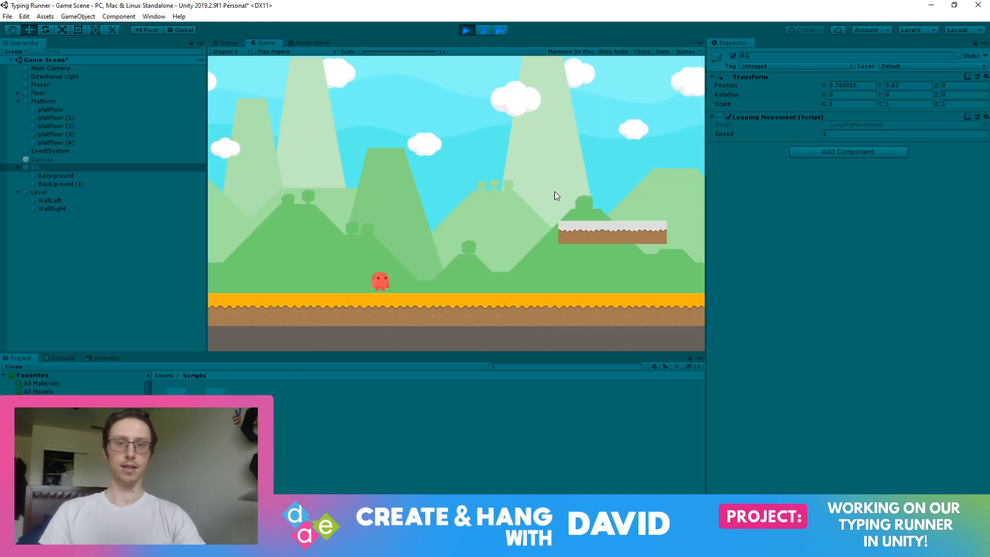
pyautogui.press('d')
pyautogui.press('space')
pyautogui.press('space')
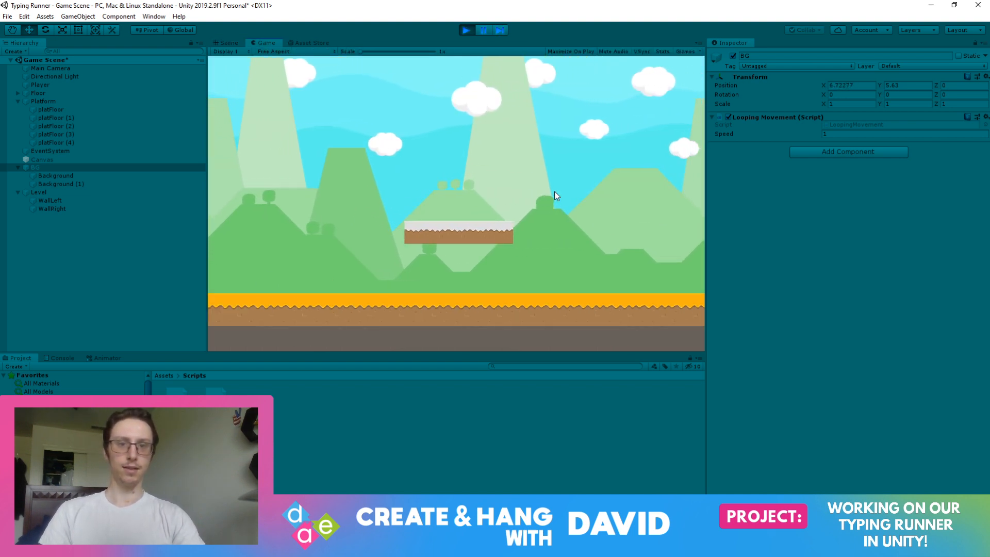
pyautogui.press('a')
pyautogui.press('space')
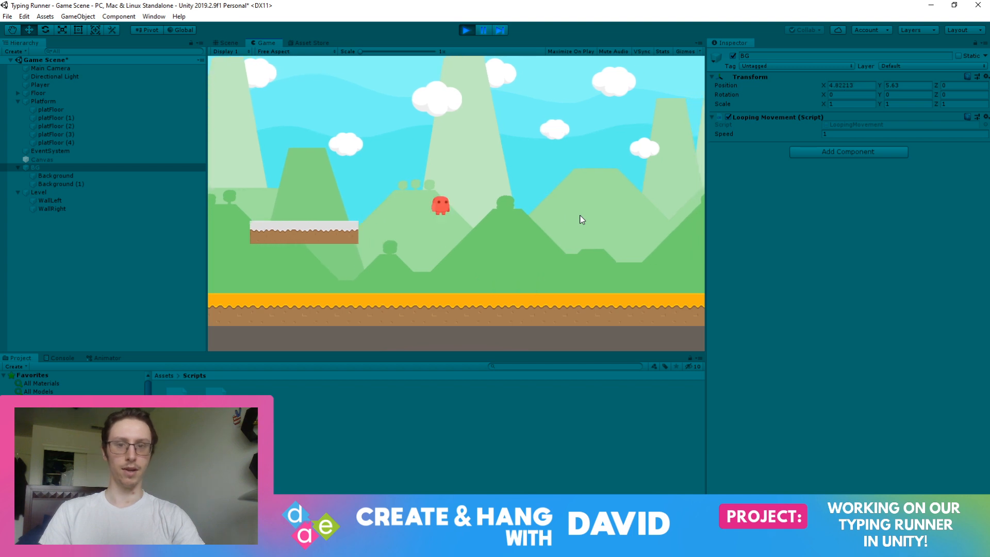
pyautogui.press('d')
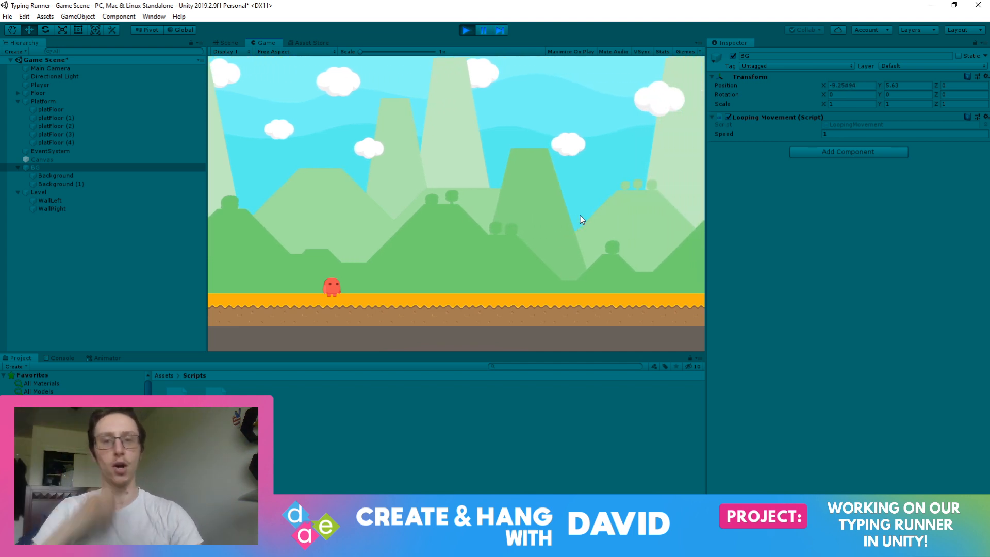
# End the playtest and set the Looping Movement speed of the BG object to 1.5.
pyautogui.click(462, 33)
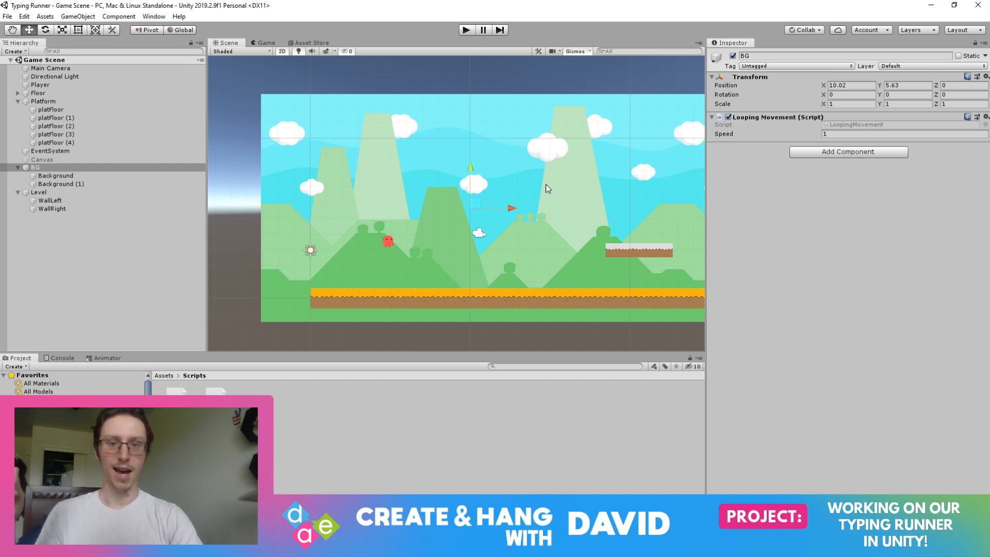
pyautogui.click(846, 134)
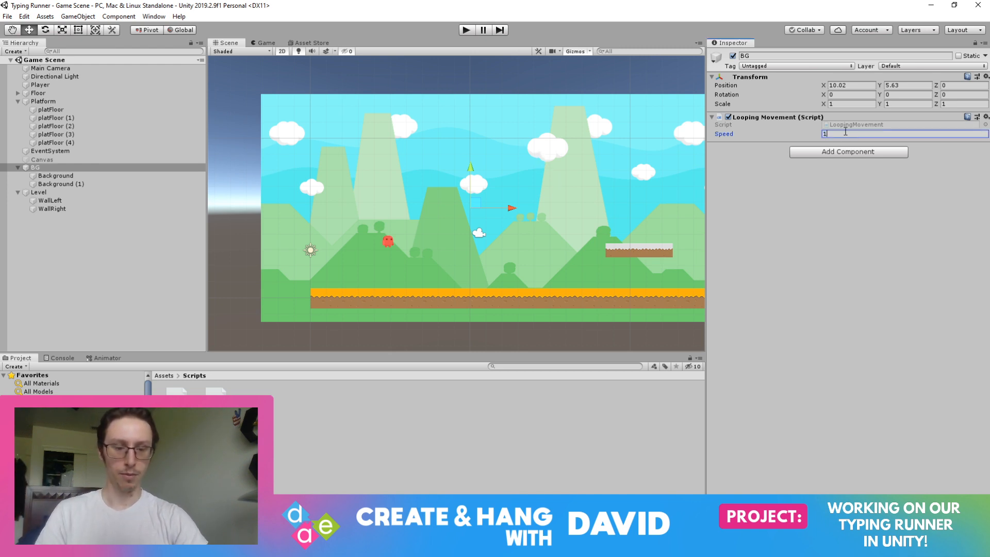
pyautogui.write('1.5')
# Move WallLeft inward along X to -7.58, and save the scene after a brief playtest.
pyautogui.click(50, 200)
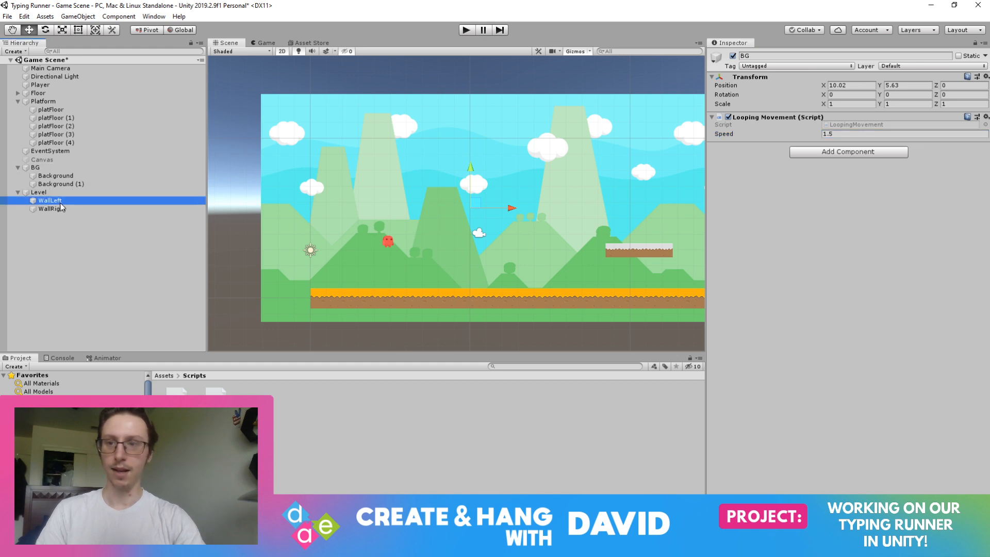
pyautogui.moveTo(340, 184); pyautogui.dragTo(366, 183)
pyautogui.click(467, 29)
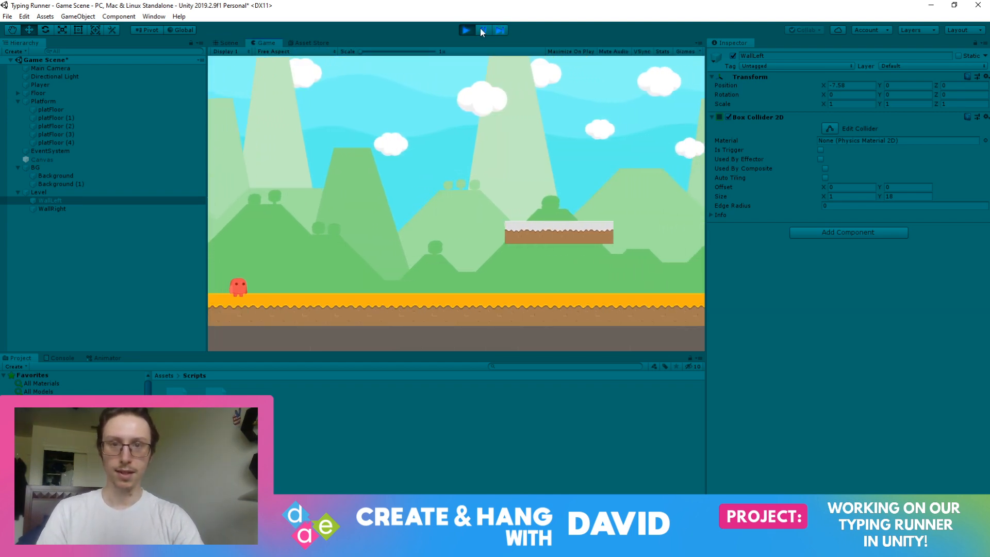
pyautogui.click(466, 30)
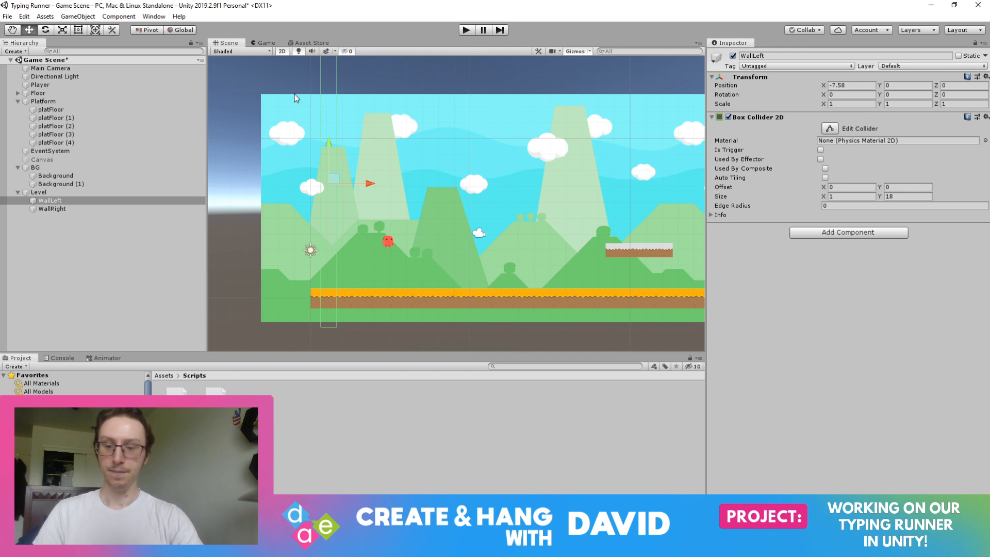
pyautogui.hotkey('ctrl', 's')
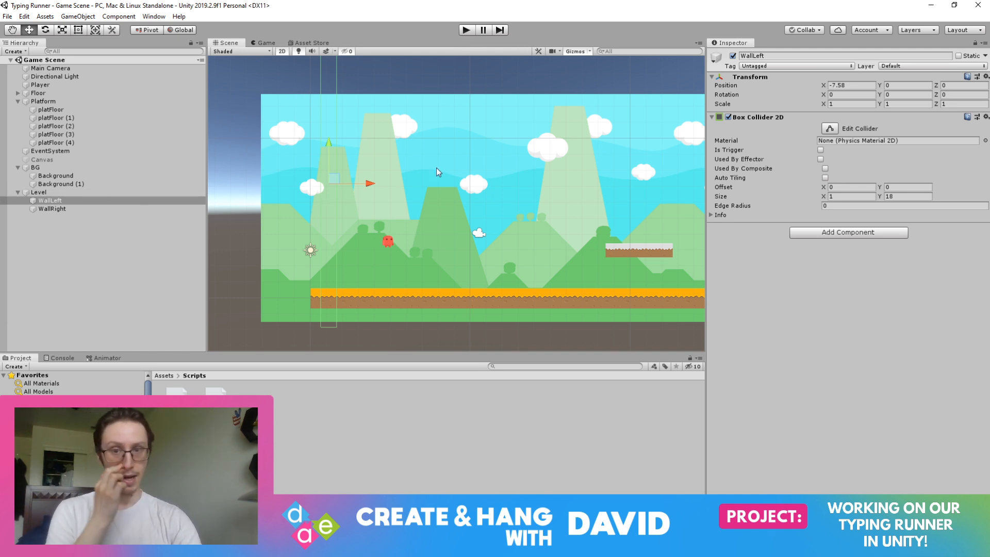
# Try shifting the first Background sprite along X to -1.82, away from its neighbour, and undo the move.
pyautogui.click(56, 176)
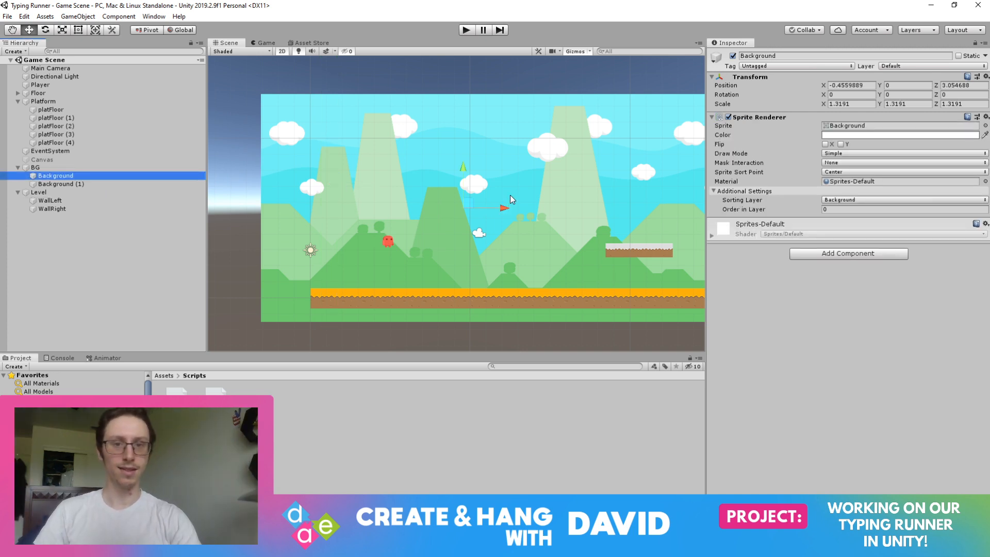
pyautogui.click(496, 205)
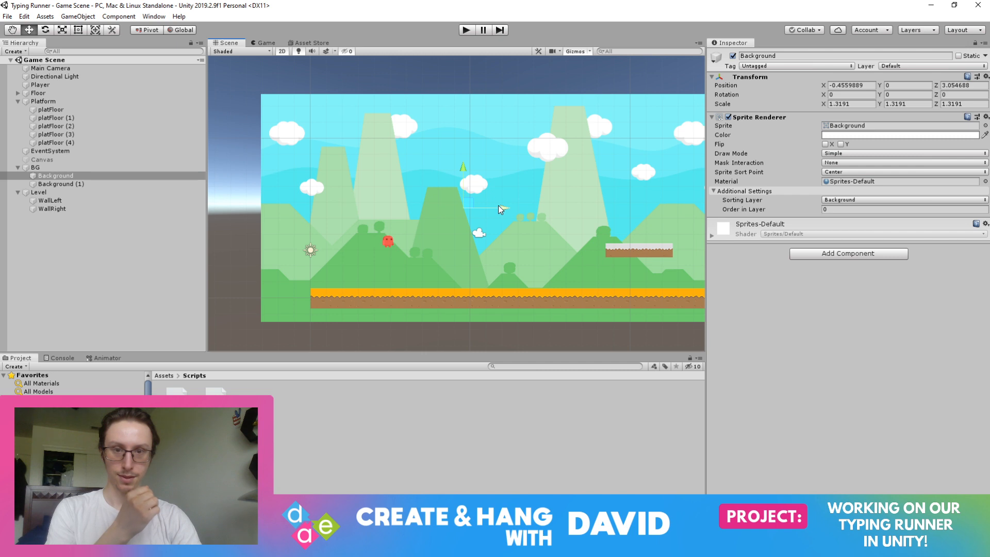
pyautogui.moveTo(545, 174); pyautogui.dragTo(361, 185, button='middle')
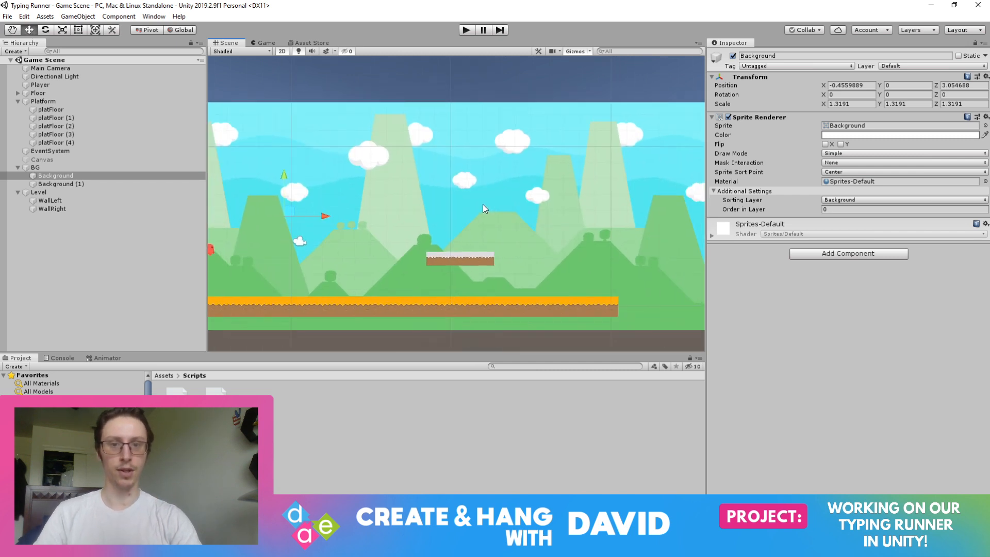
pyautogui.scroll(-5, 482, 205)
pyautogui.moveTo(379, 146); pyautogui.dragTo(530, 126, button='middle')
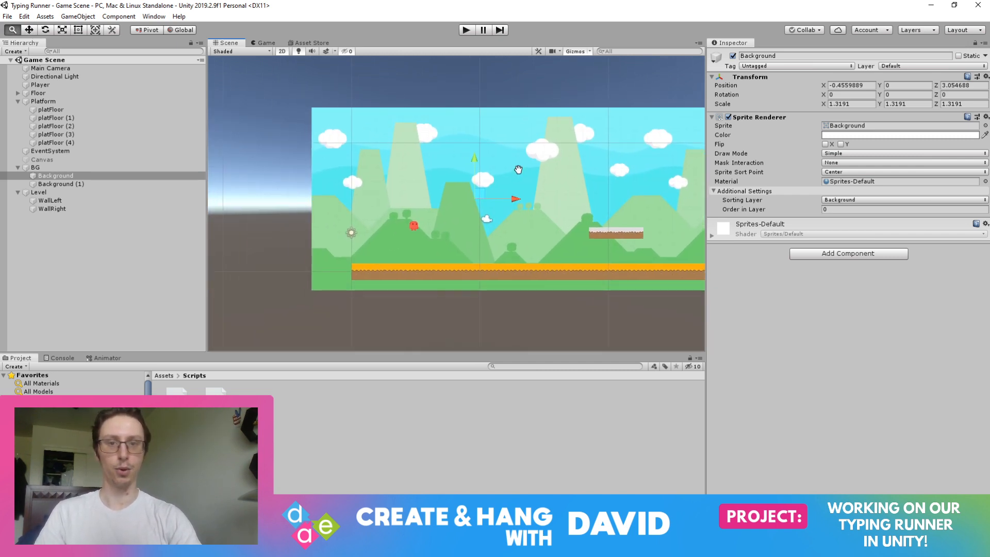
pyautogui.moveTo(517, 166); pyautogui.dragTo(381, 157, button='middle')
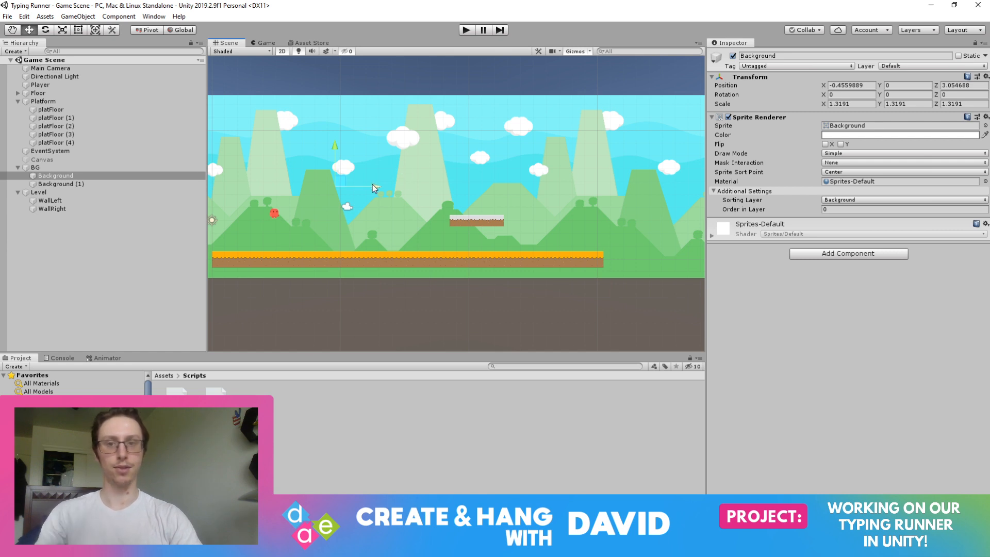
pyautogui.moveTo(374, 188); pyautogui.dragTo(357, 188)
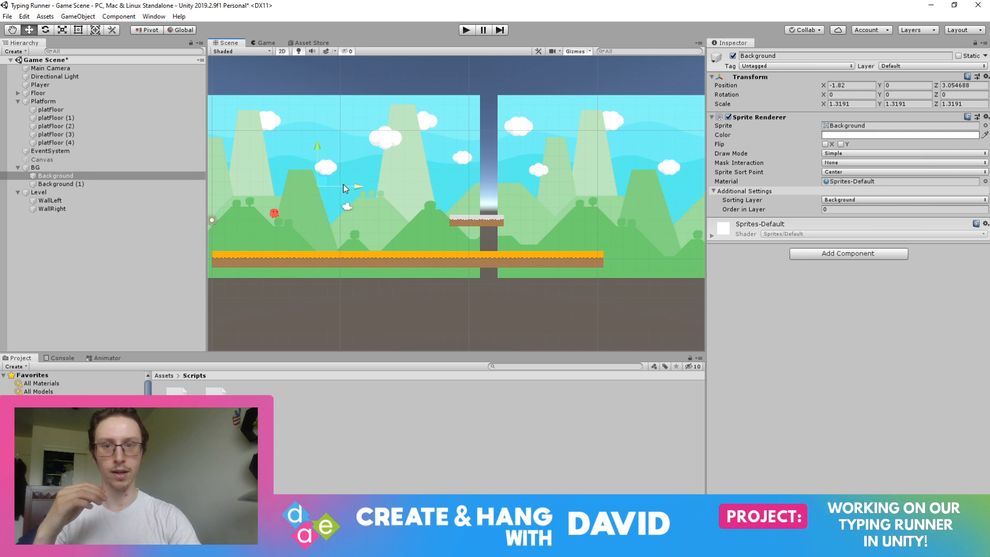
pyautogui.hotkey('ctrl', 'z')
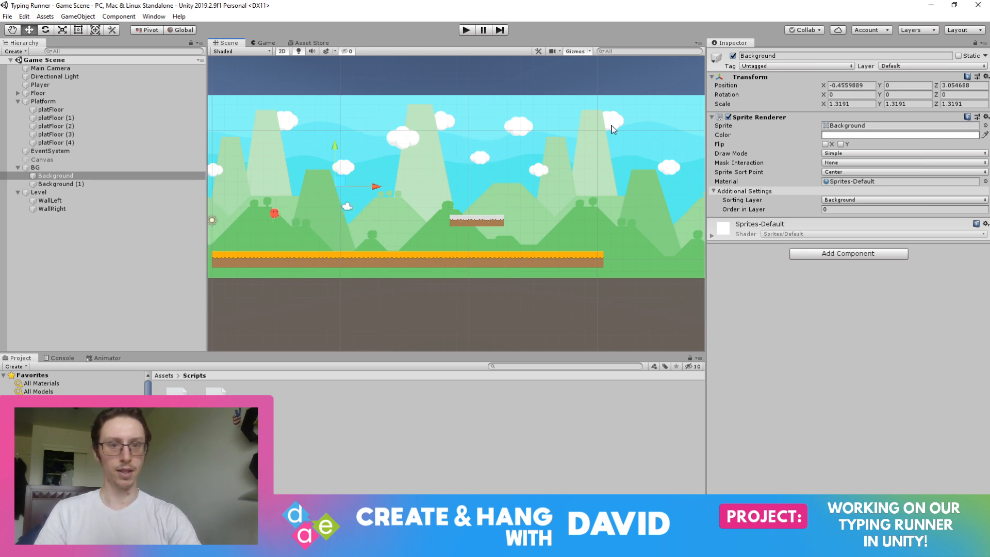
# Examine both background sprites' extent across the level and the LoopingMovement code in Visual Studio, then return to the Unity scene.
pyautogui.moveTo(628, 191); pyautogui.dragTo(481, 218, button='middle')
pyautogui.scroll(-1, 537, 203)
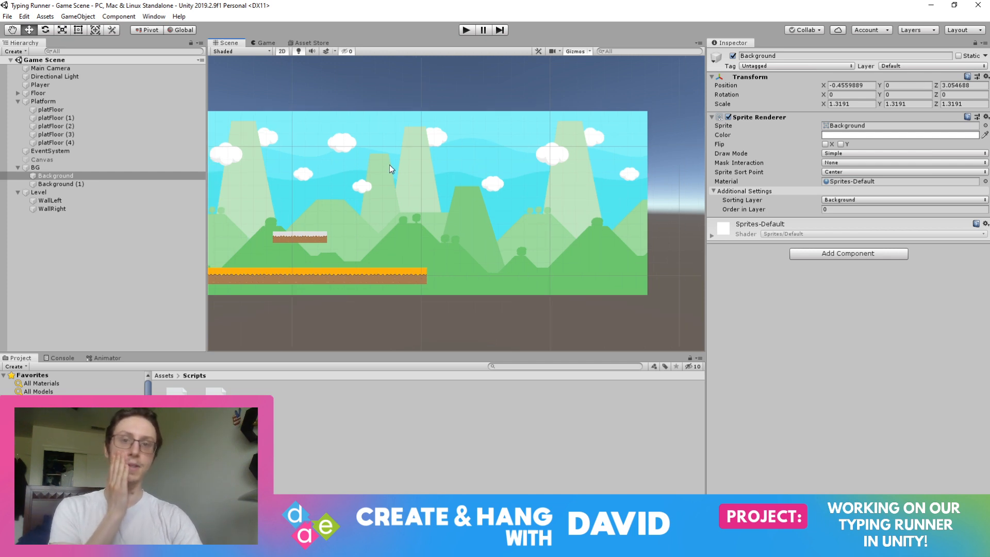
pyautogui.moveTo(389, 165); pyautogui.dragTo(659, 159, button='middle')
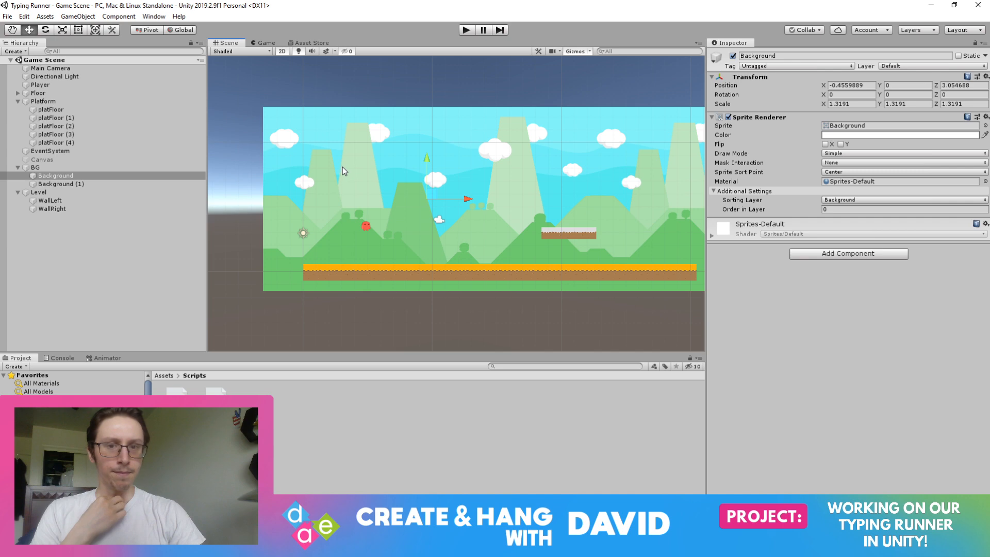
pyautogui.click(365, 227)
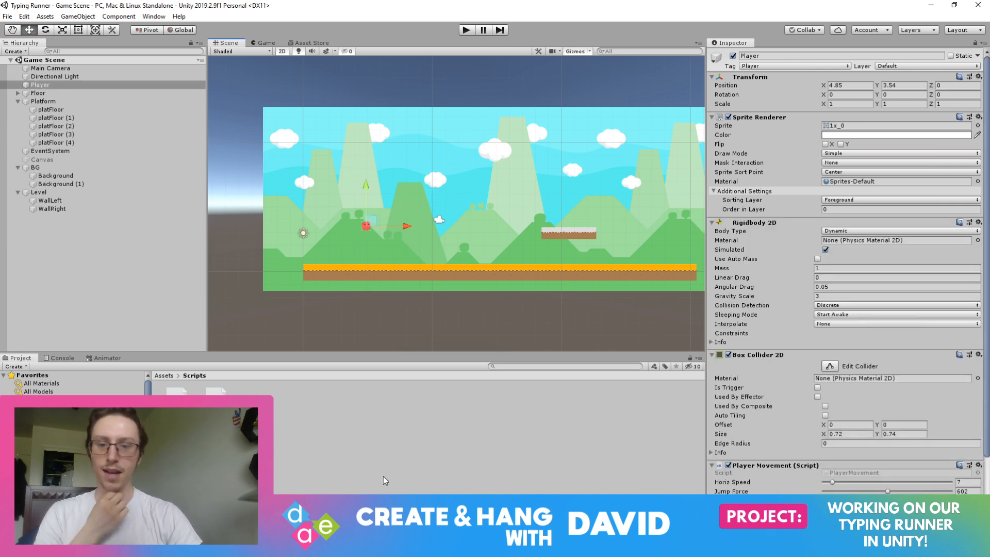
pyautogui.click(388, 547)
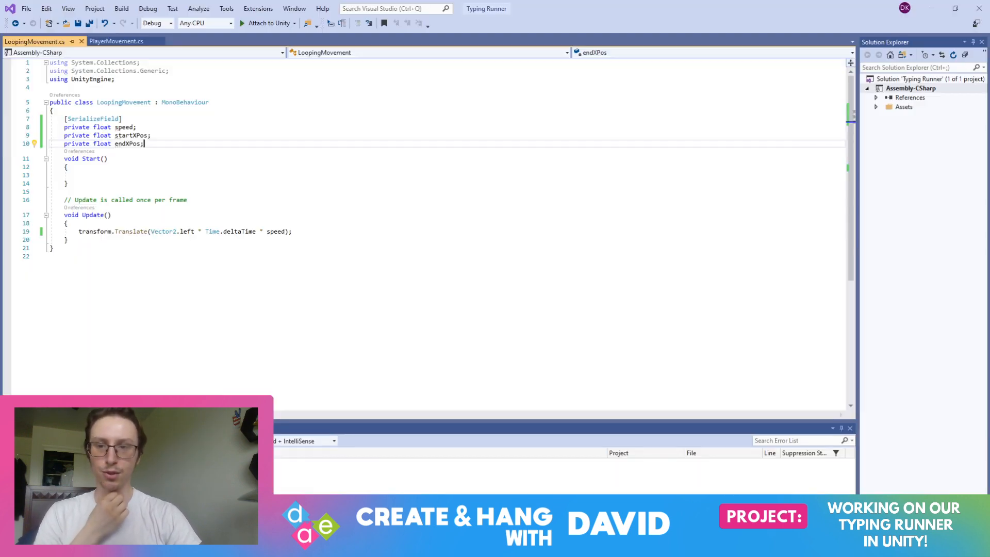
pyautogui.click(298, 232)
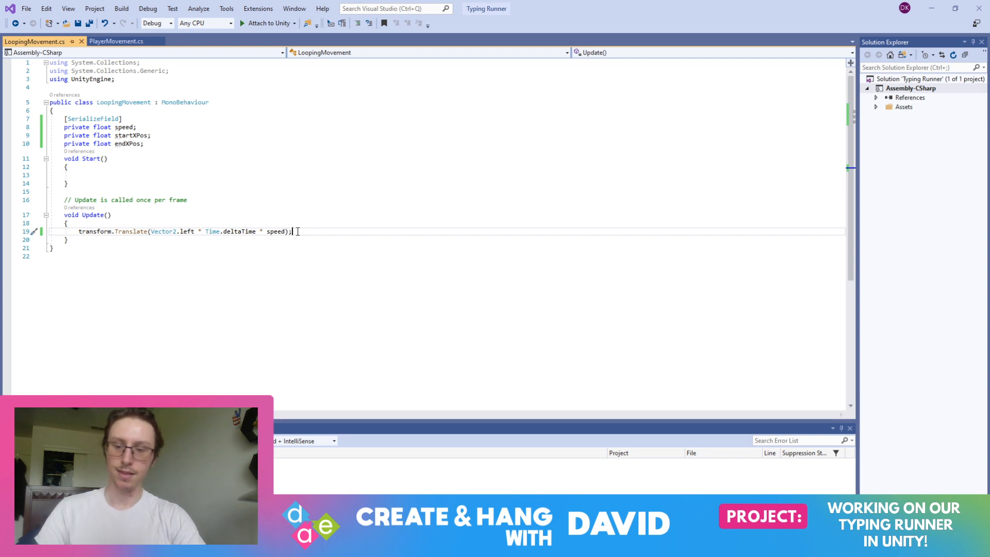
pyautogui.hotkey('alt', 'Tab')
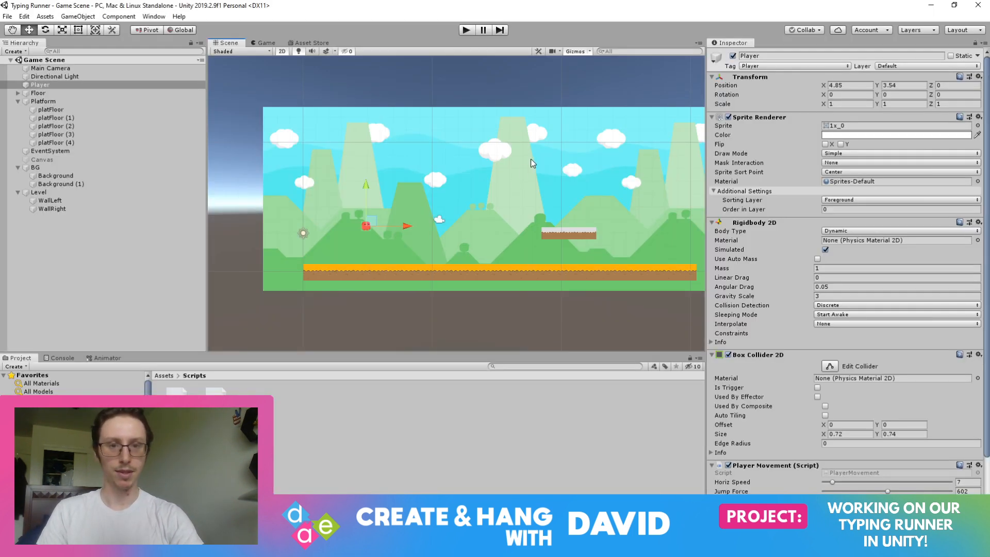
pyautogui.scroll(1, 531, 158)
pyautogui.moveTo(495, 165)
pyautogui.mouseDown(button='middle')
pyautogui.moveTo(420, 132)
pyautogui.moveTo(341, 128)
pyautogui.moveTo(495, 134)
pyautogui.moveTo(442, 155)
pyautogui.moveTo(433, 171)
pyautogui.moveTo(438, 183)
pyautogui.moveTo(481, 179)
pyautogui.mouseUp(button='middle')
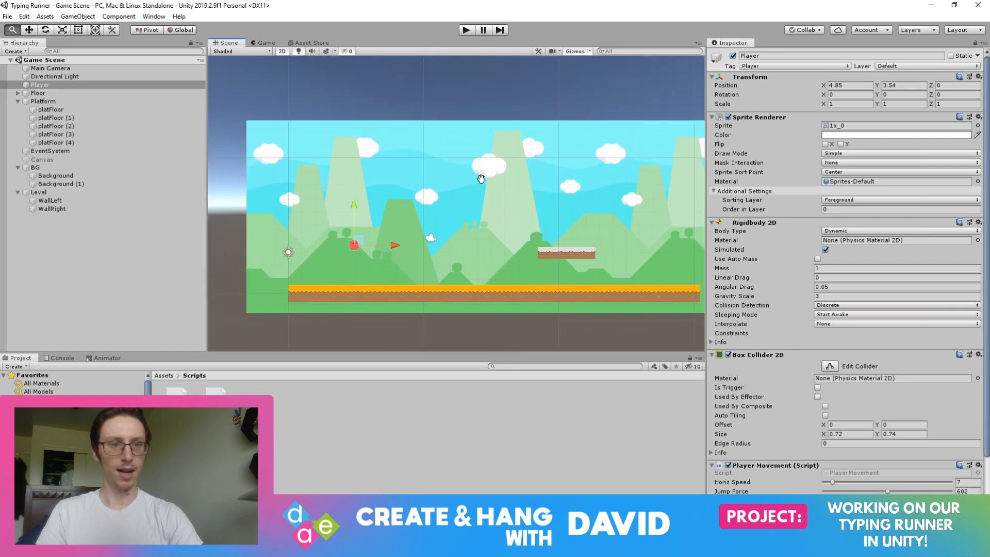